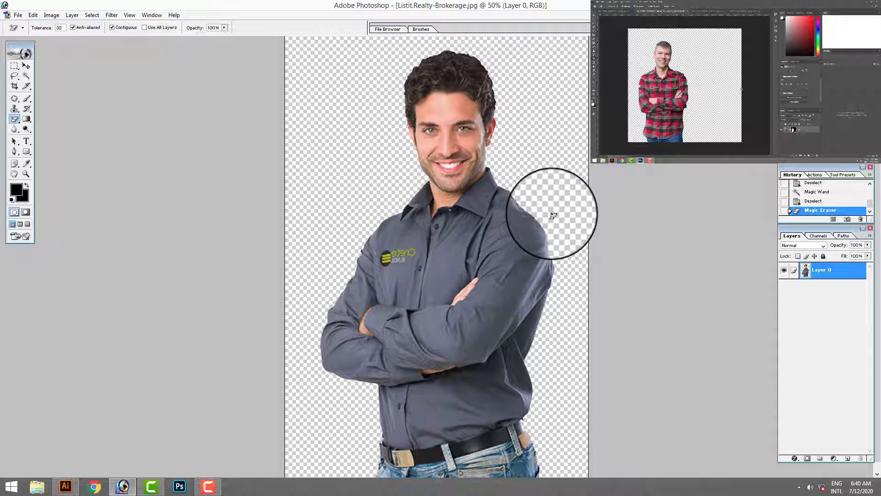
Undo the Magic Eraser removal and select the white background around the man with the Magic Wand
key("ctrl+z")
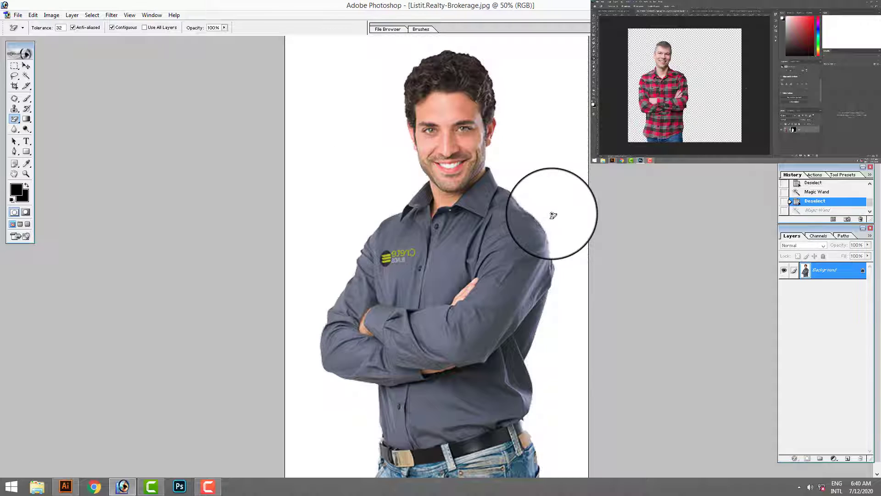
left_click(26, 77)
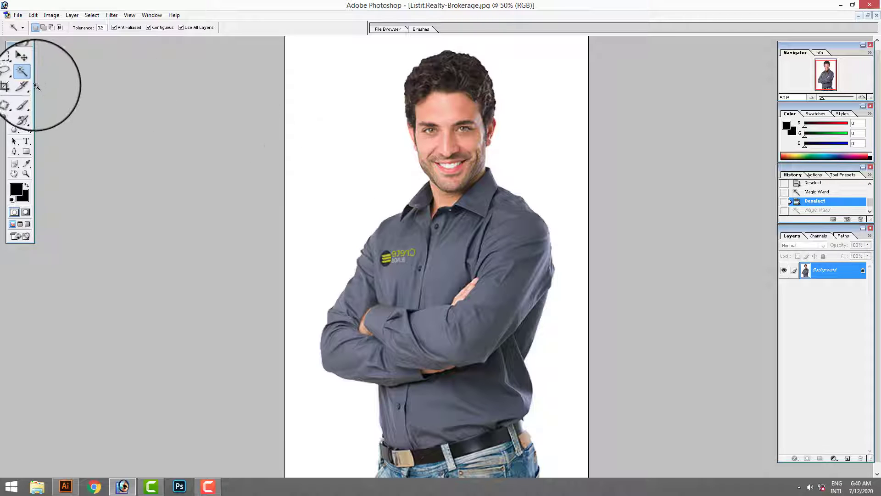
left_click(371, 159)
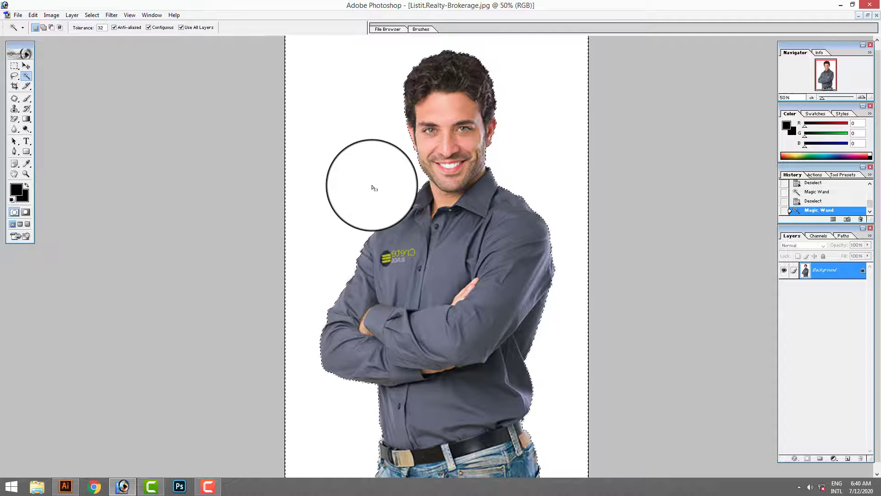
key("ctrl+d")
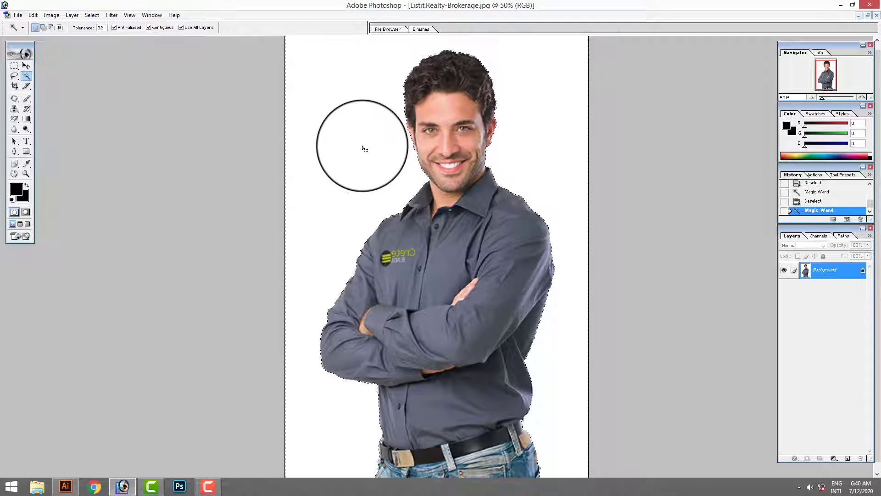
Reselect the white background with the Magic Wand at tolerance 32 and convert the Background into a regular layer named Layer 0
double_click(95, 27)
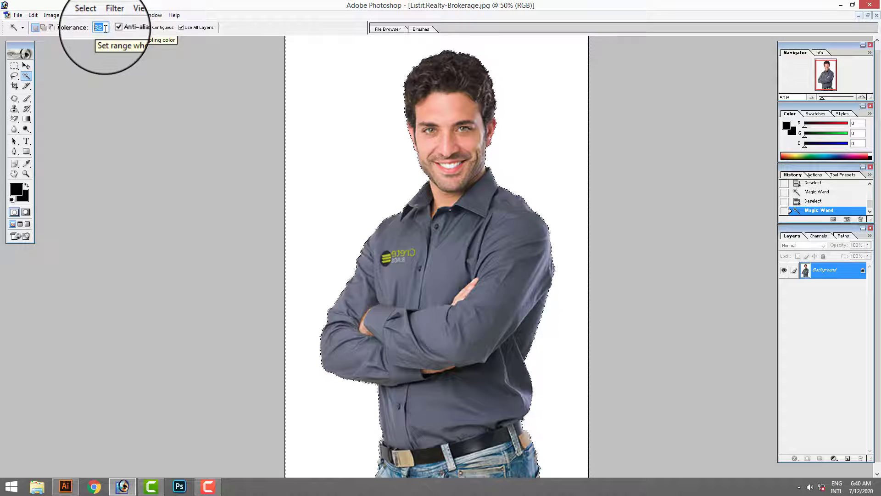
left_click(105, 28)
key("Return")
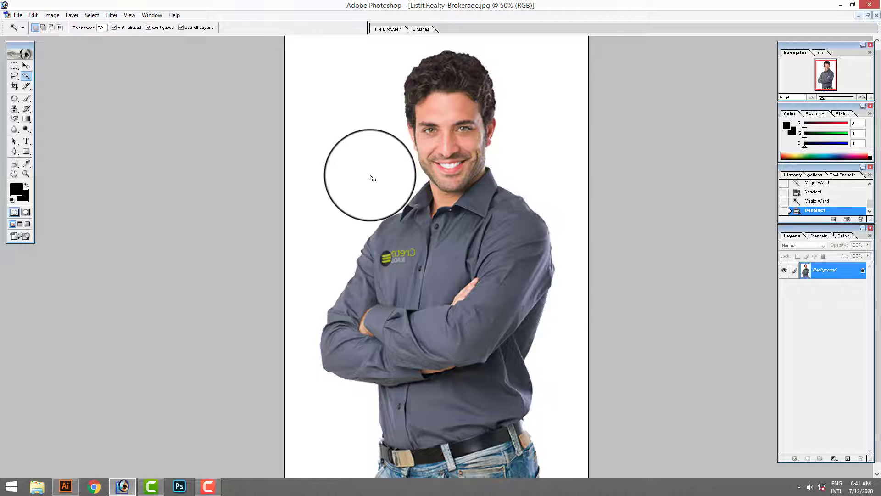
double_click(849, 270)
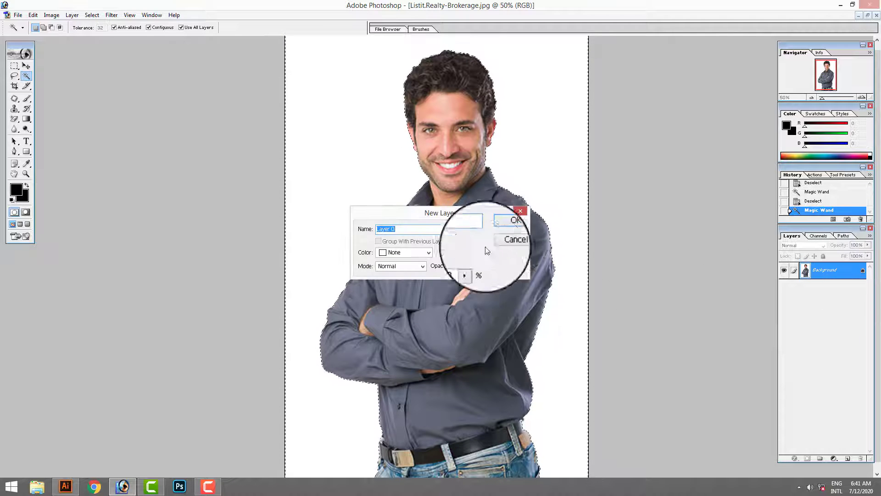
left_click(505, 228)
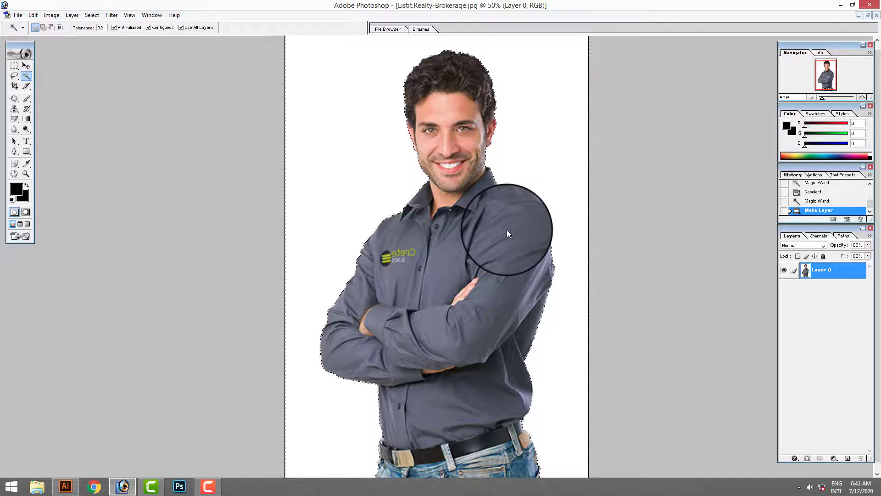
Try deleting the unfeathered white background, inspect the cutout edges around the face and collar up close, and undo the deletion
key("Delete")
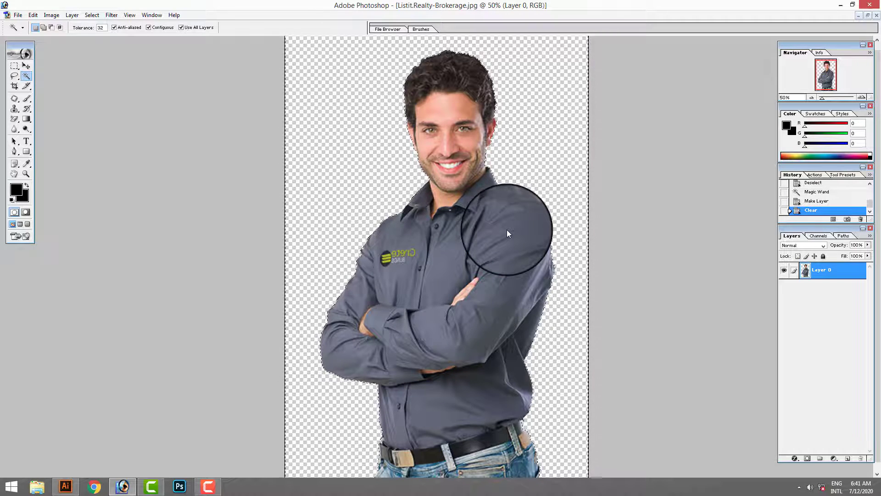
key("z")
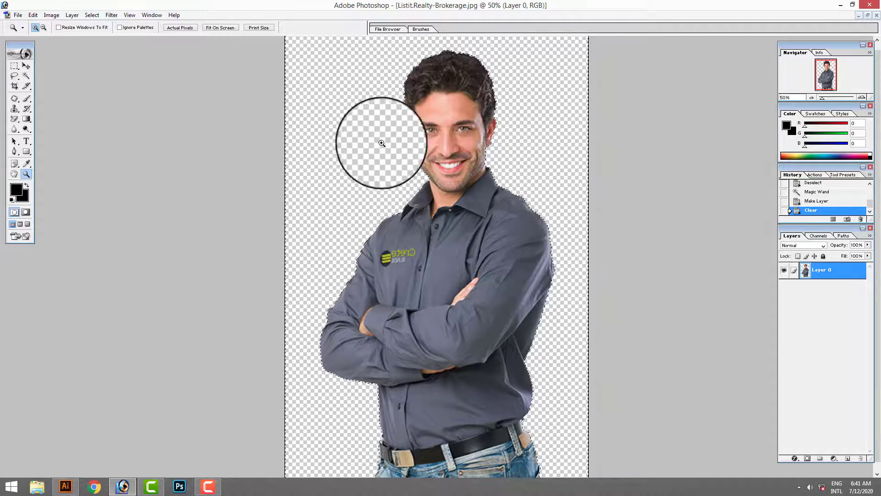
left_click_drag(360, 123, 552, 202)
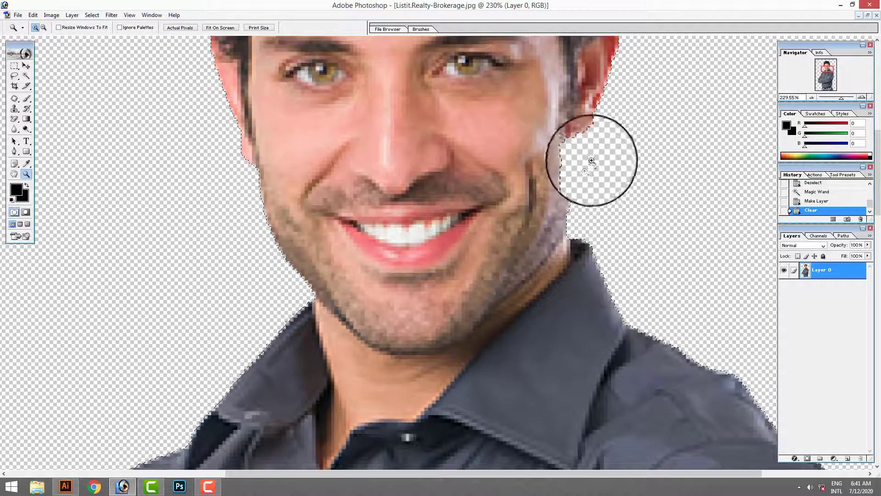
right_click(458, 305)
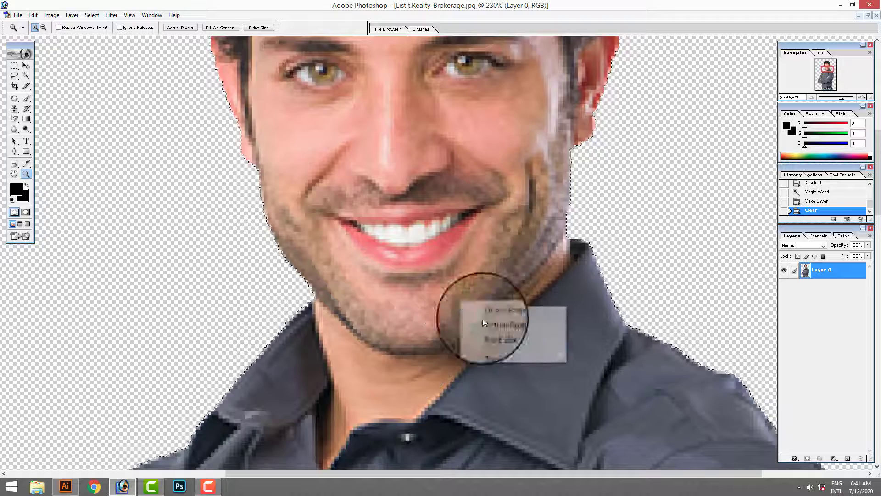
left_click(501, 356)
right_click(538, 299)
left_click(563, 348)
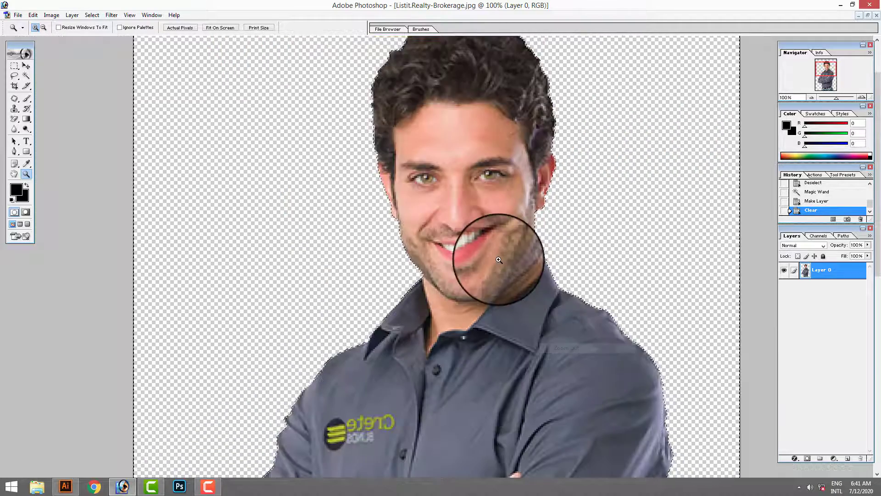
right_click(500, 270)
left_click(533, 308)
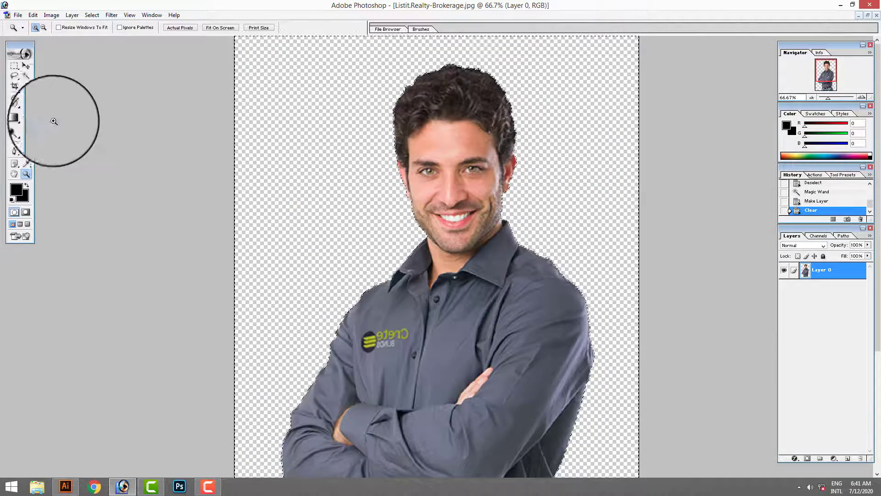
left_click(26, 66)
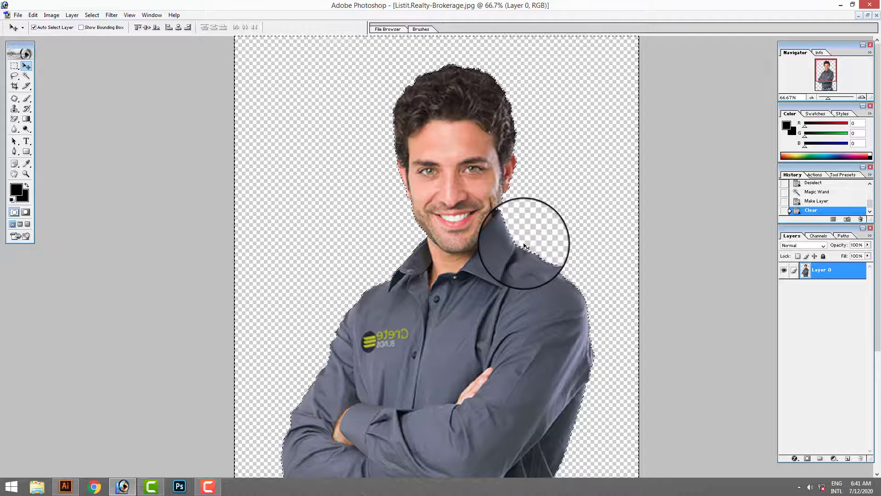
key("ctrl+z")
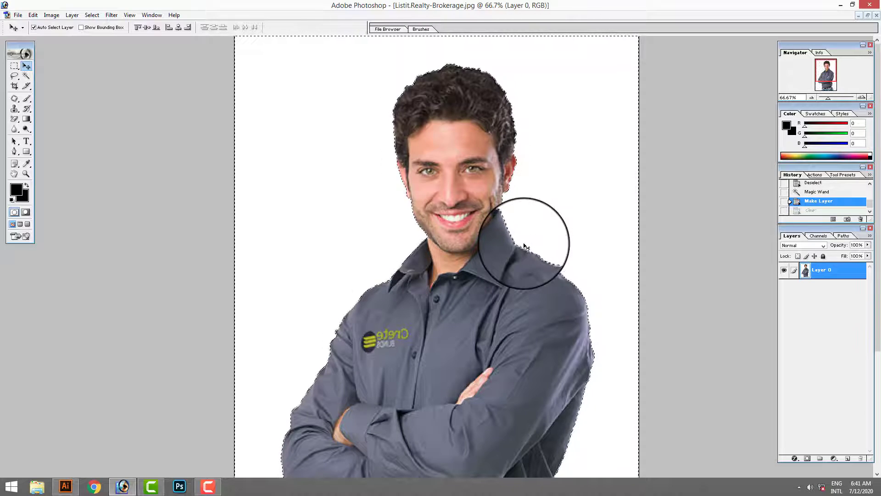
Drop the current selection and select the white background around the man again with the Magic Wand
left_click(26, 75)
left_click(299, 132)
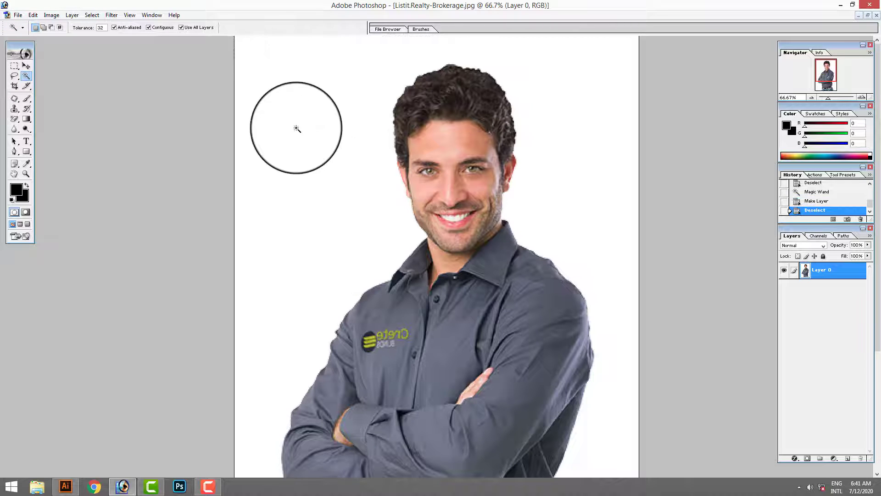
left_click(256, 244)
Feather the background selection by 1.2 pixels and delete the white background from Layer 0
right_click(314, 165)
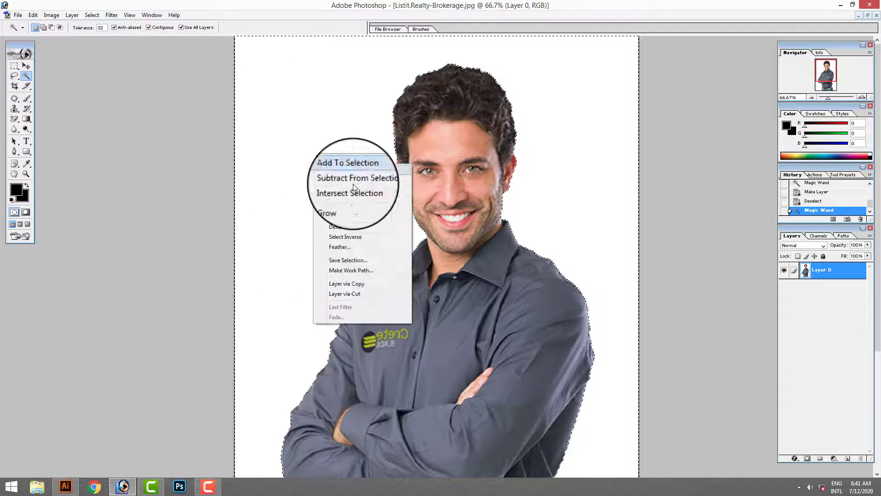
left_click(346, 249)
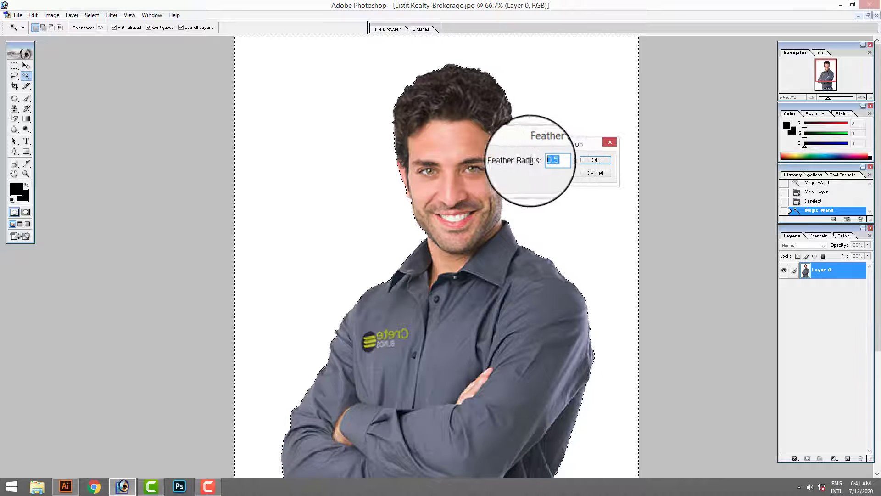
type("1.2")
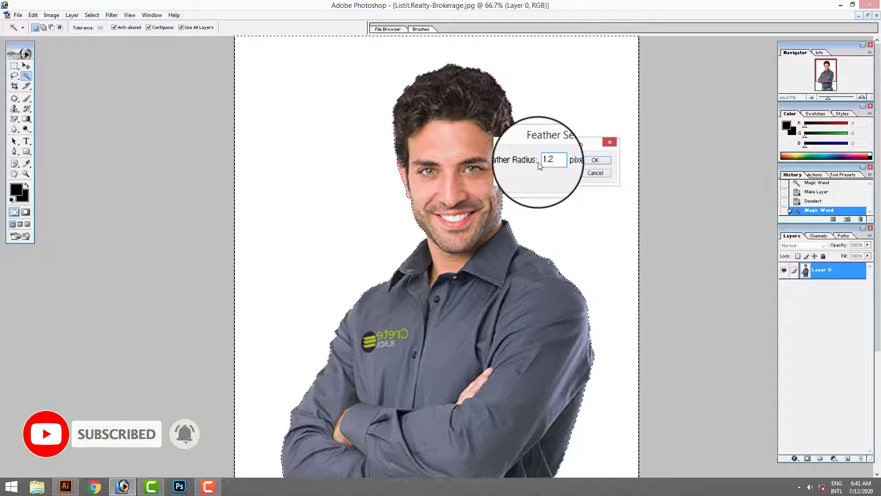
key("Return")
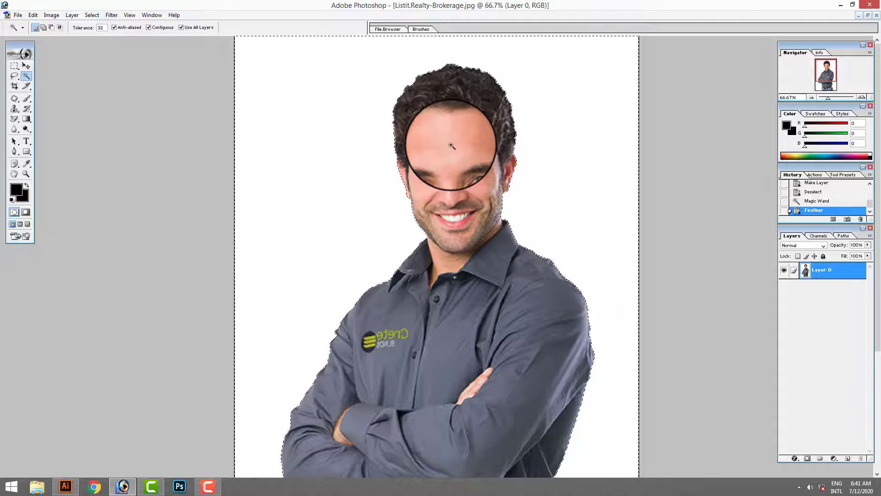
key("Delete")
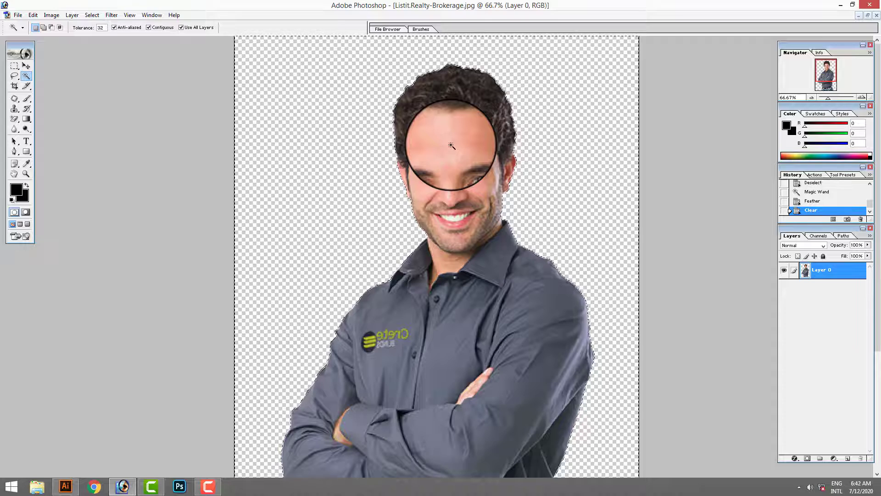
Open LOGO BOLD CAREER PROJECT.jpg and erase the white area surrounding its lettering with the Magic Eraser
left_click(858, 15)
double_click(560, 164)
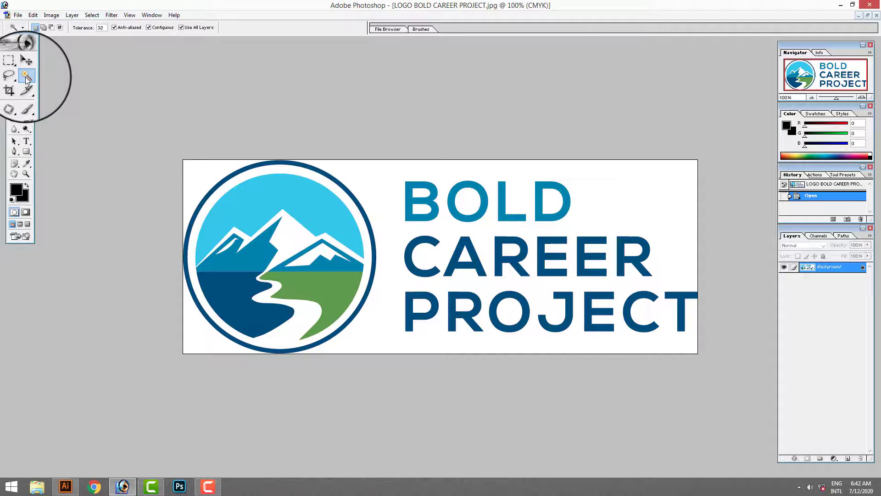
mouse_move(15, 118)
left_mouse_down()
mouse_move(78, 130)
mouse_move(67, 138)
left_mouse_up()
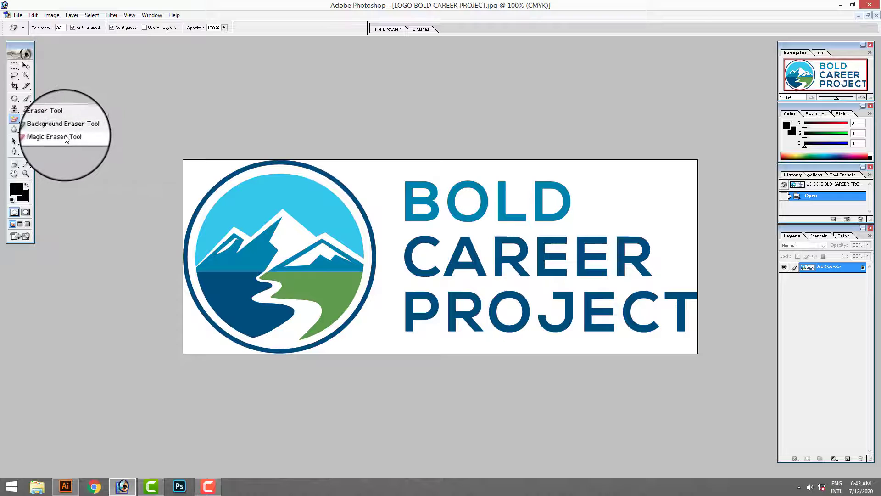
left_click(366, 177)
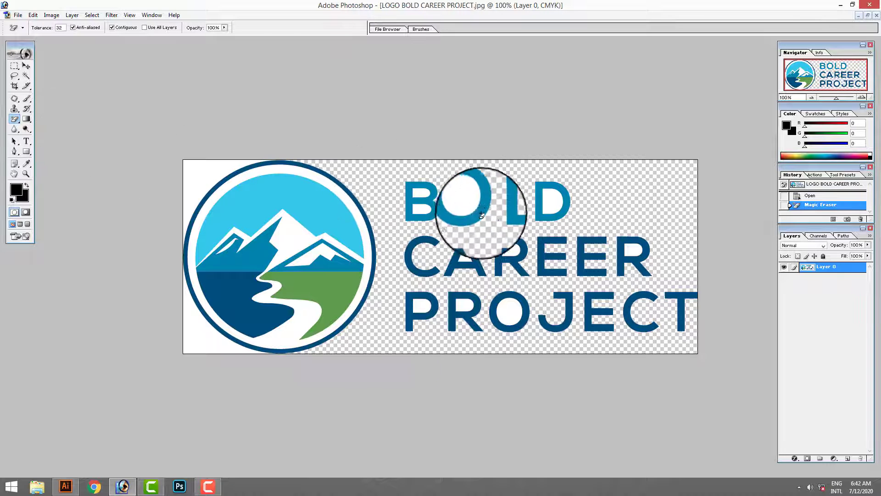
Erase the white fills enclosed inside the letters of BOLD, CAREER and PROJECT with the Magic Eraser
left_click(452, 195)
left_click(426, 209)
left_click(419, 193)
left_click(545, 201)
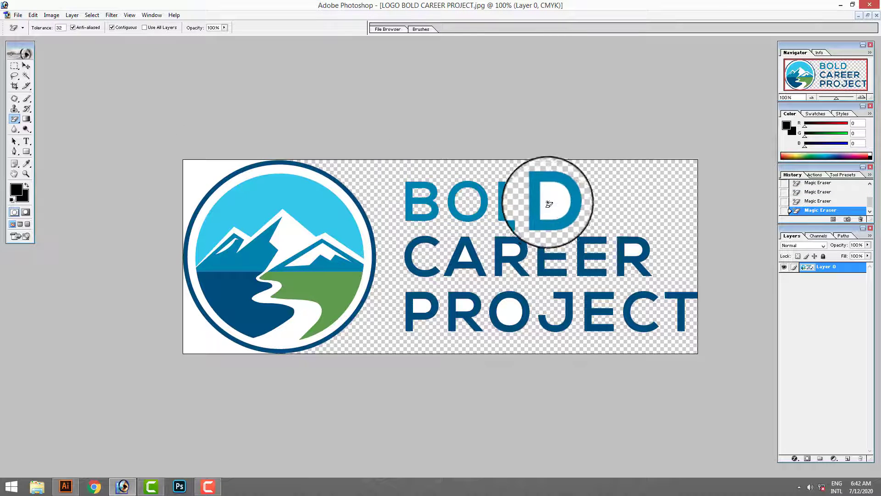
left_click(512, 249)
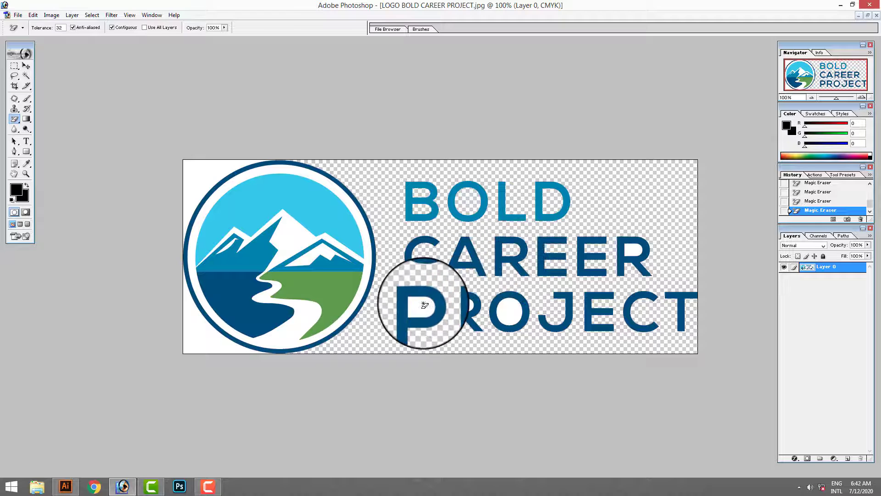
left_click(515, 312)
left_click(631, 252)
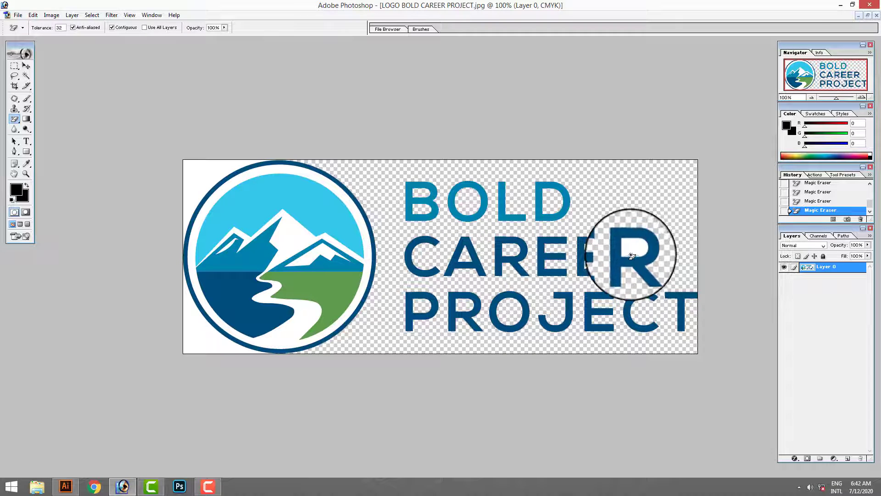
Erase the white inside the circular mountain emblem and in the image corners beside it
left_click(282, 239)
left_click(214, 338)
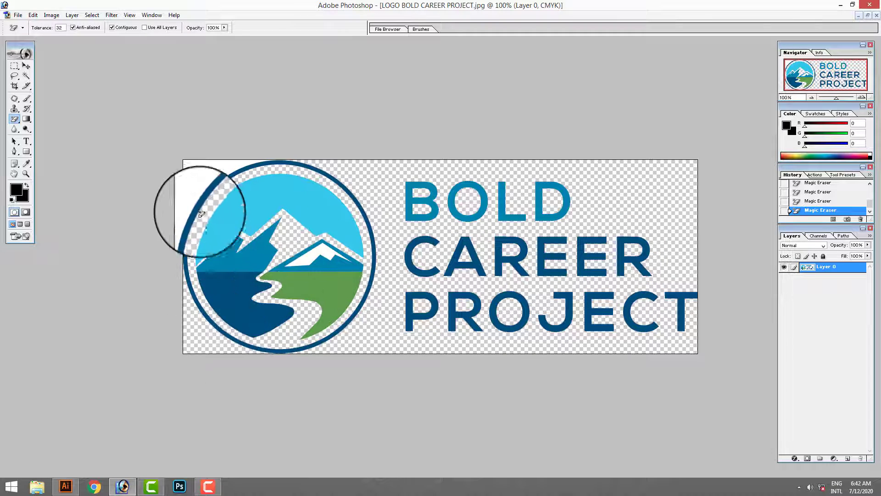
left_click(192, 187)
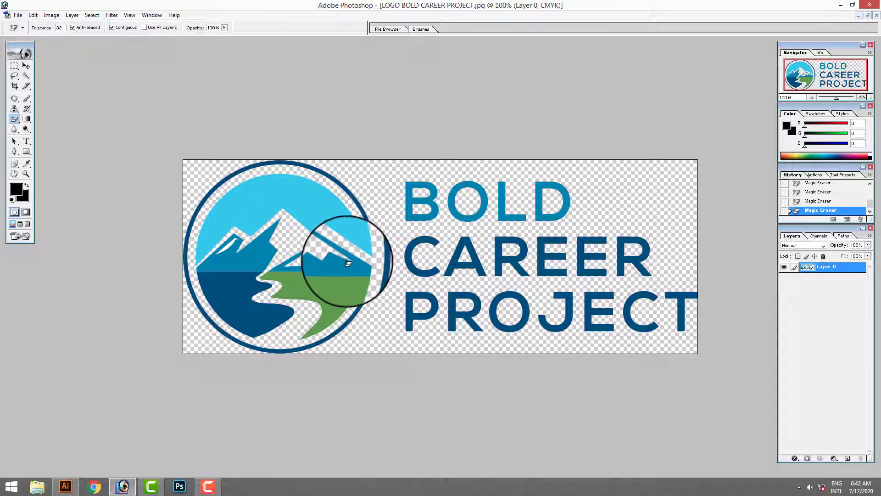
Exit the older Photoshop version
left_click(18, 15)
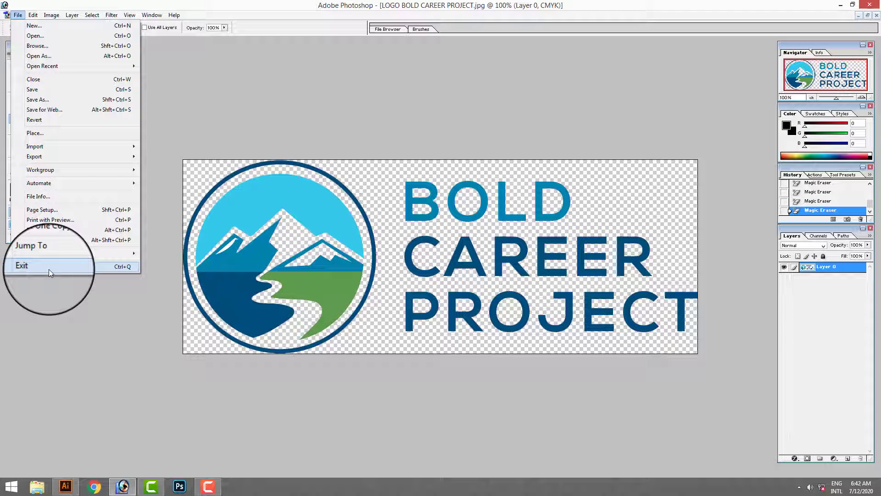
left_click(49, 269)
left_click(446, 189)
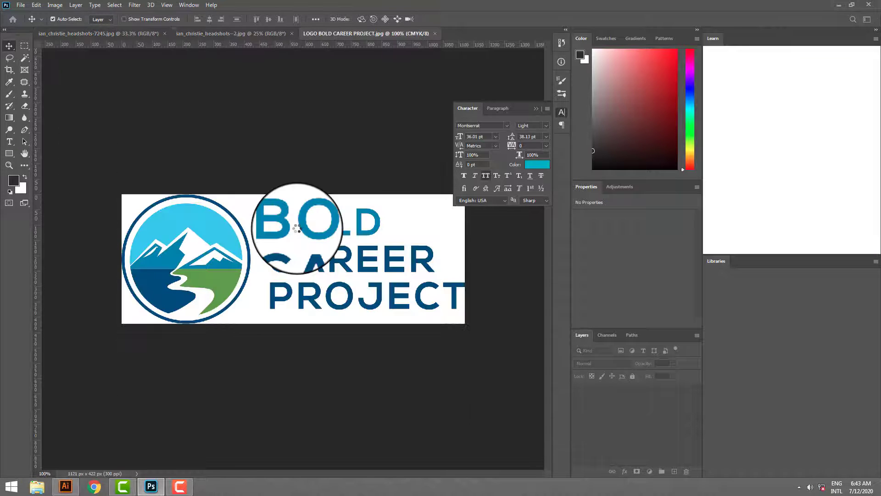
Look over the two headshot photos already open in the newer Photoshop version
left_click(248, 34)
left_click(88, 34)
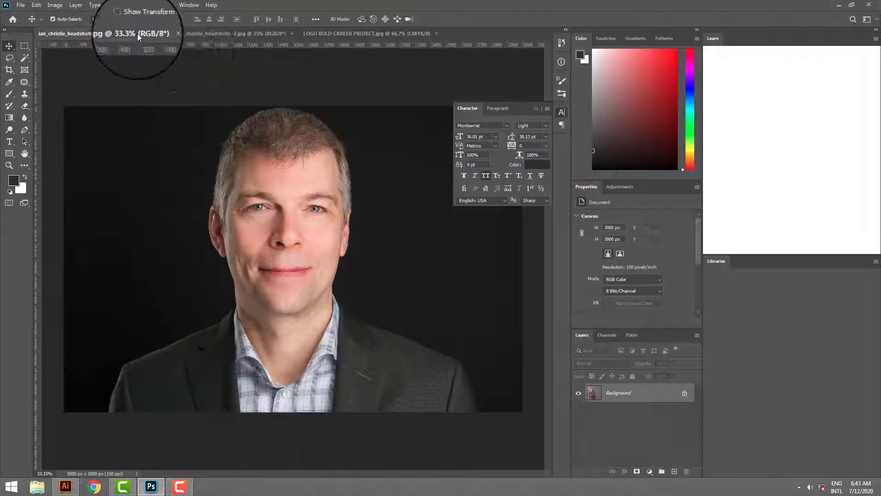
left_click(202, 37)
left_click(90, 35)
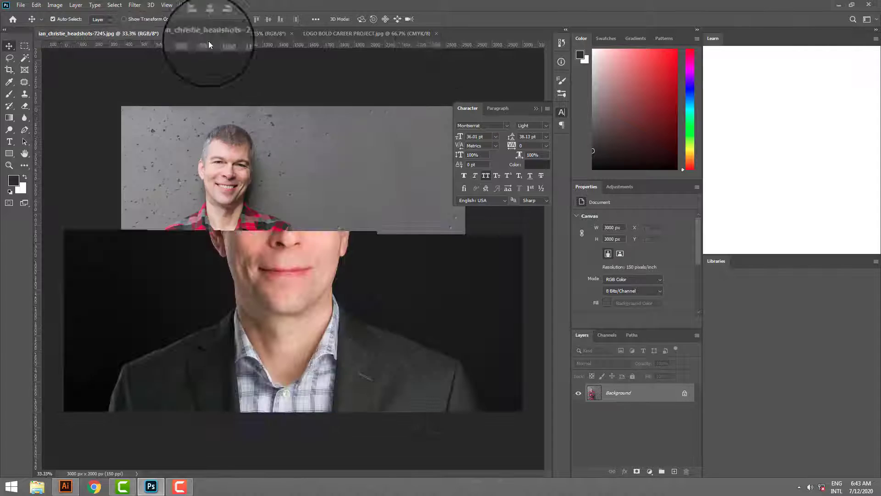
Bring the ListIt.Realty-Brokerage portrait from the desktop into Photoshop as a new document
left_click(839, 5)
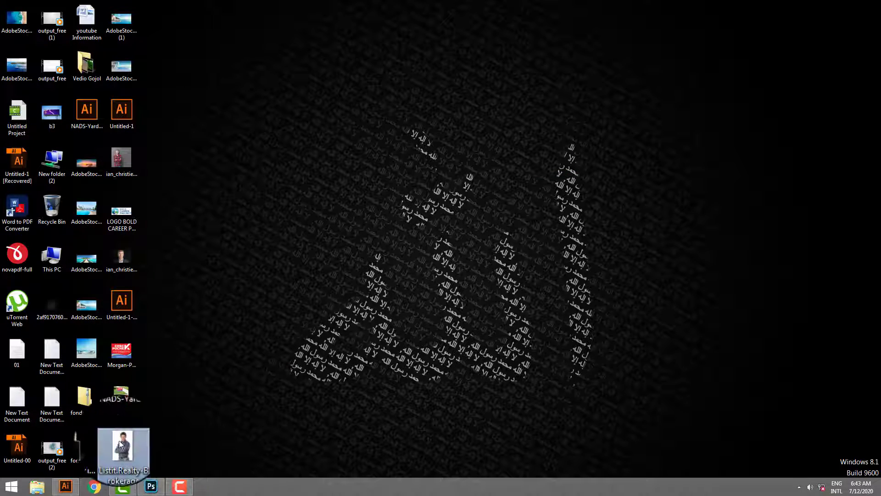
left_click(152, 486)
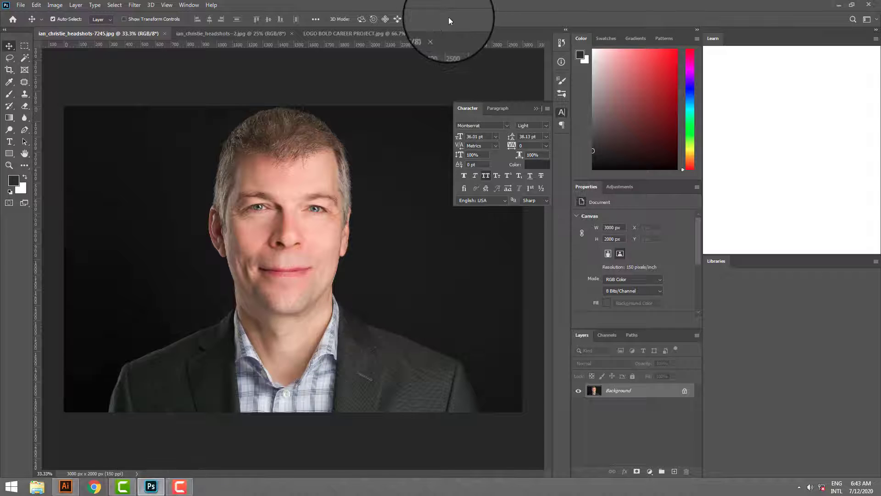
left_click(454, 33)
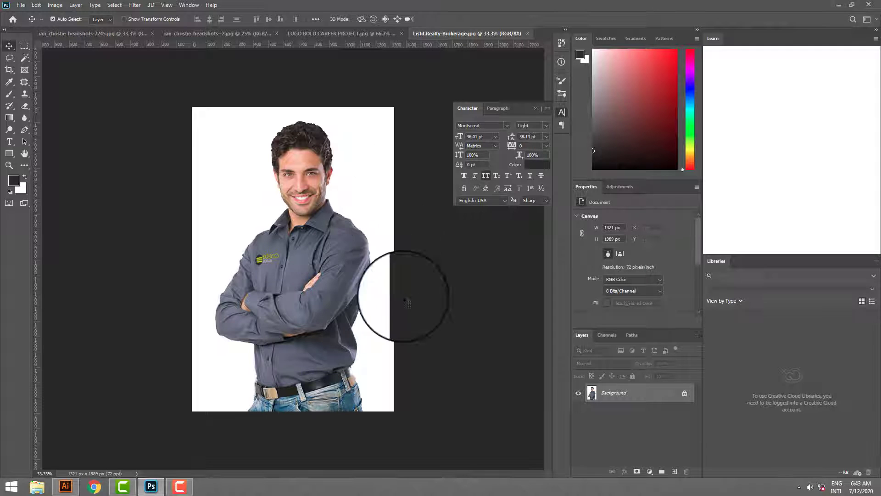
key("alt+Tab")
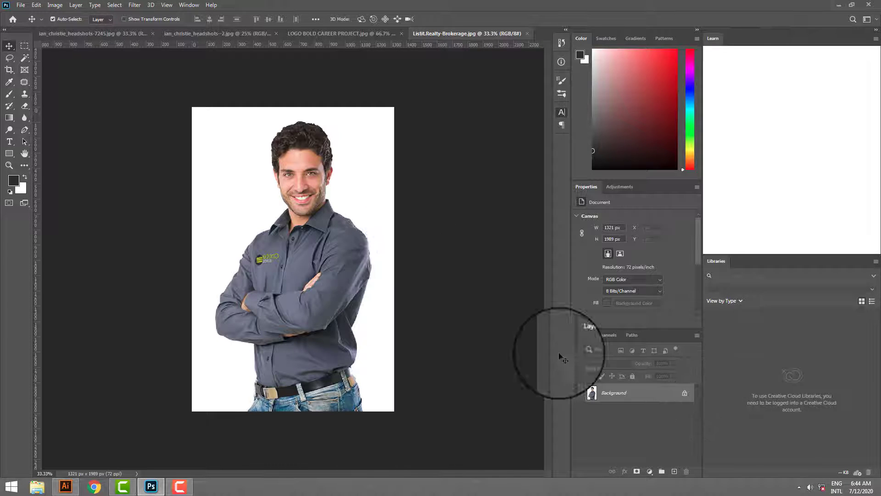
Unlock the Background layer of the ListIt.Realty-Brokerage portrait and dismiss the Layer Style dialog without changes
left_click(684, 392)
double_click(682, 393)
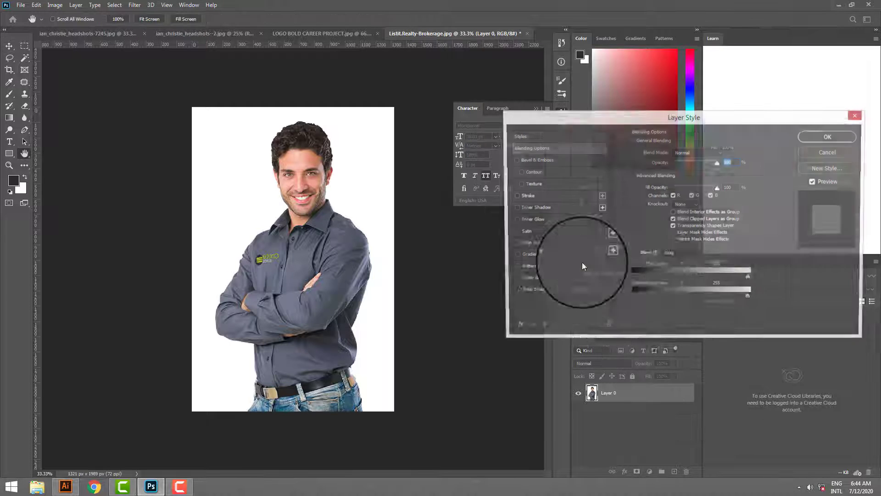
left_click(827, 152)
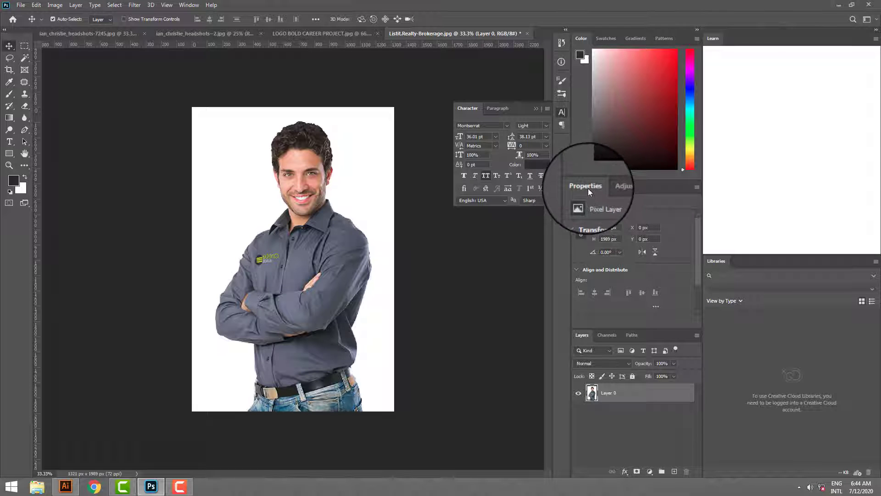
Remove the white background behind the man in the grey shirt with the Remove Background quick action
left_click(188, 5)
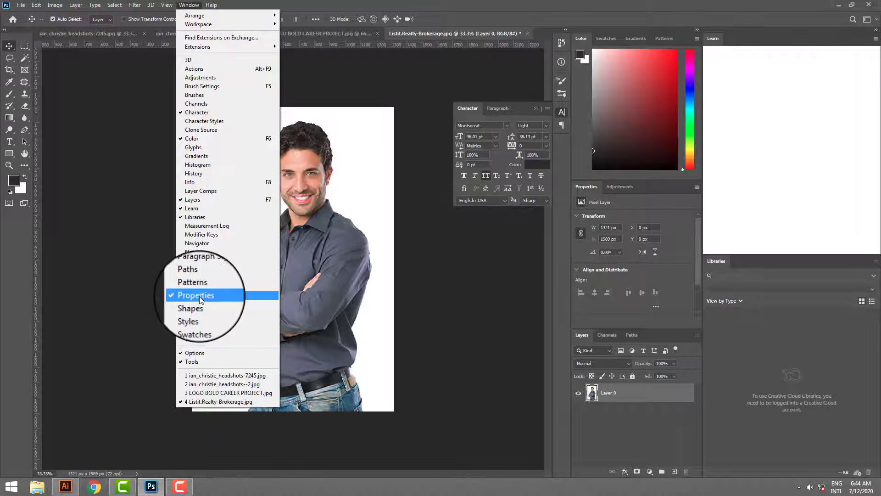
left_click(649, 205)
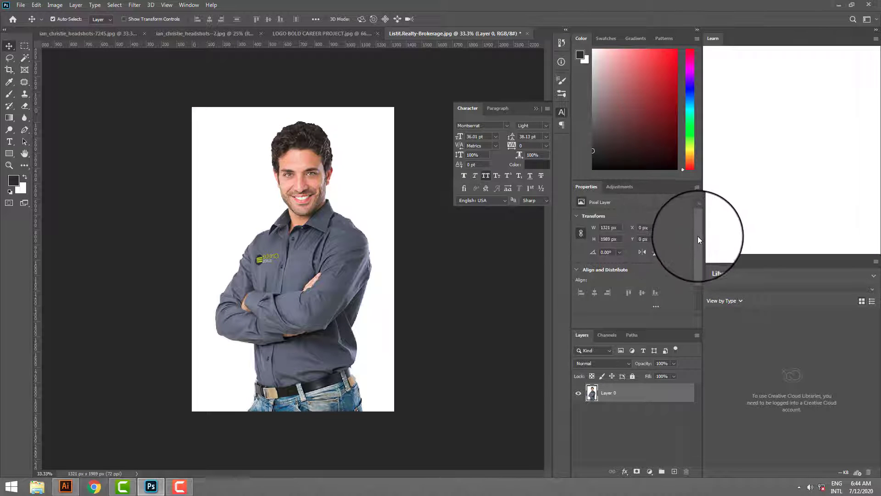
scroll(698, 233, "down", 3)
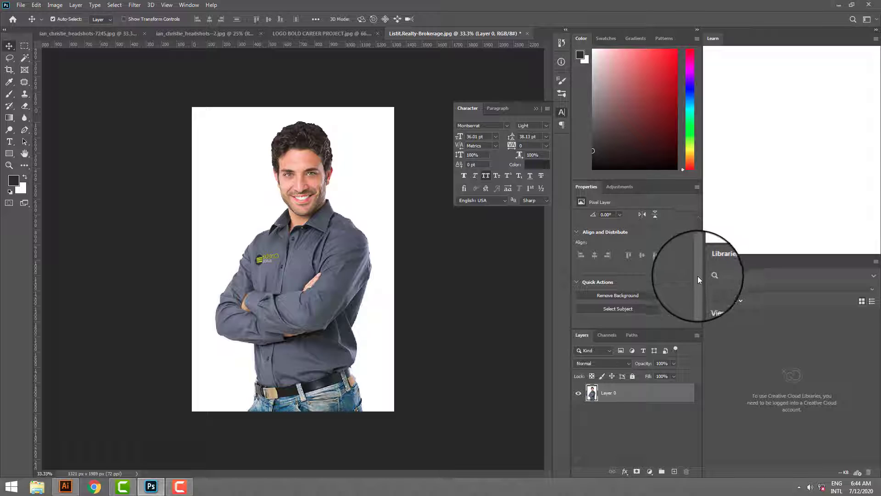
scroll(688, 280, "down", 1)
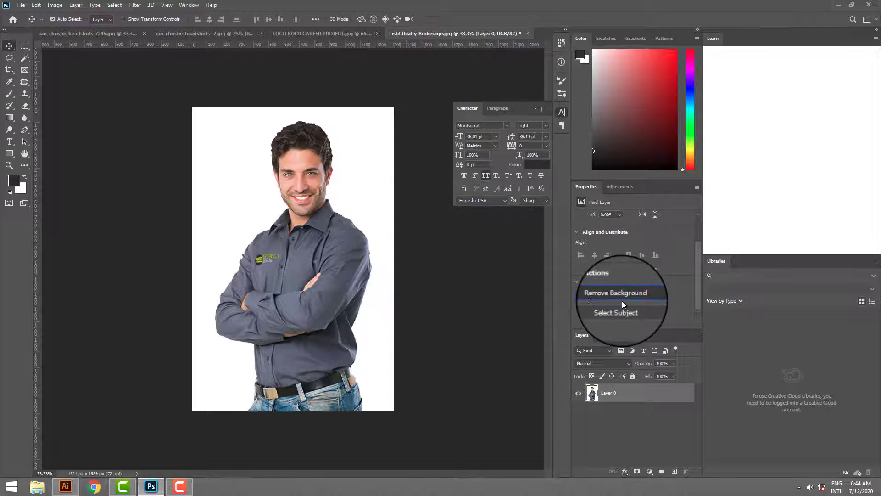
left_click(620, 307)
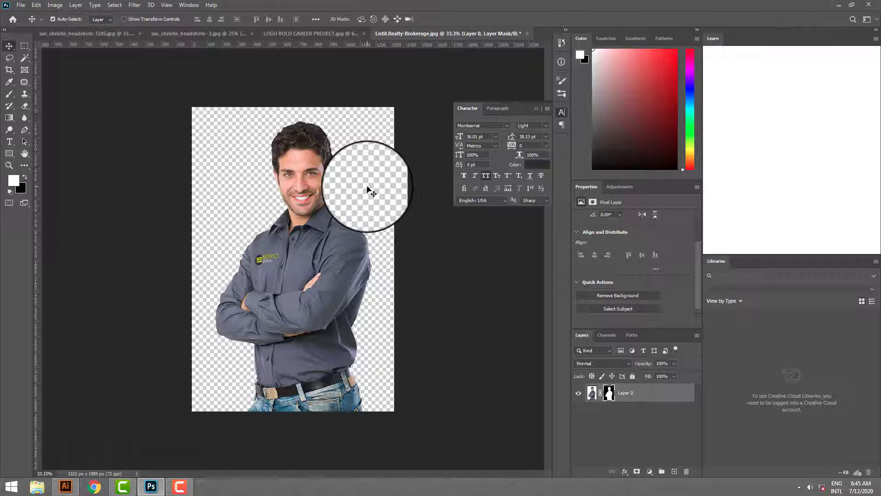
Examine the cutout edges around the man's hair, face and shoulders up close
key("z")
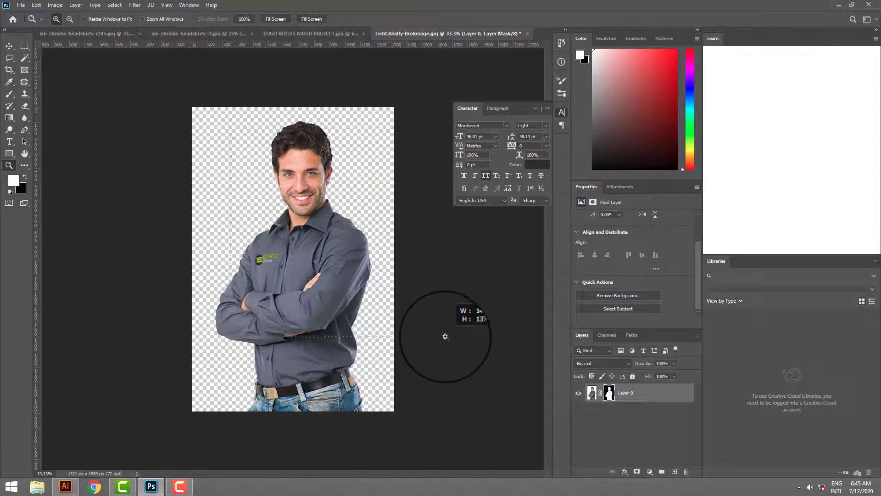
left_click(442, 334)
left_click_drag(172, 131, 457, 337)
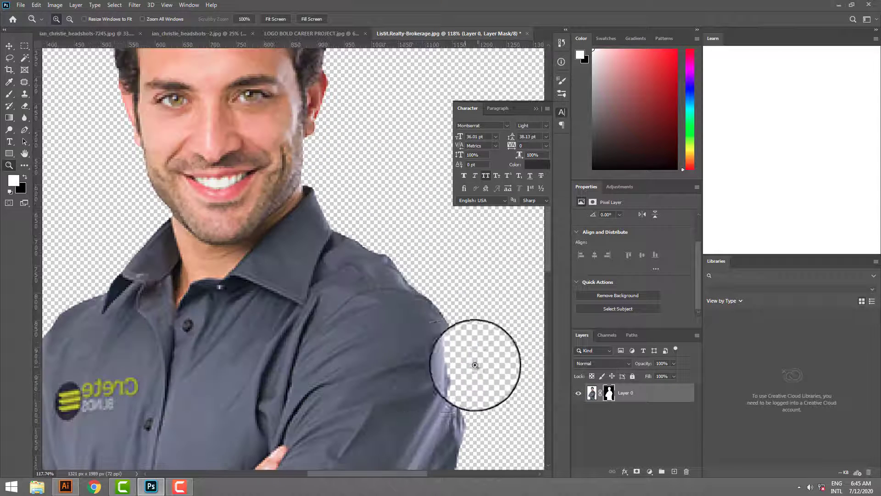
scroll(385, 297, "up", 2)
scroll(390, 296, "up", 4)
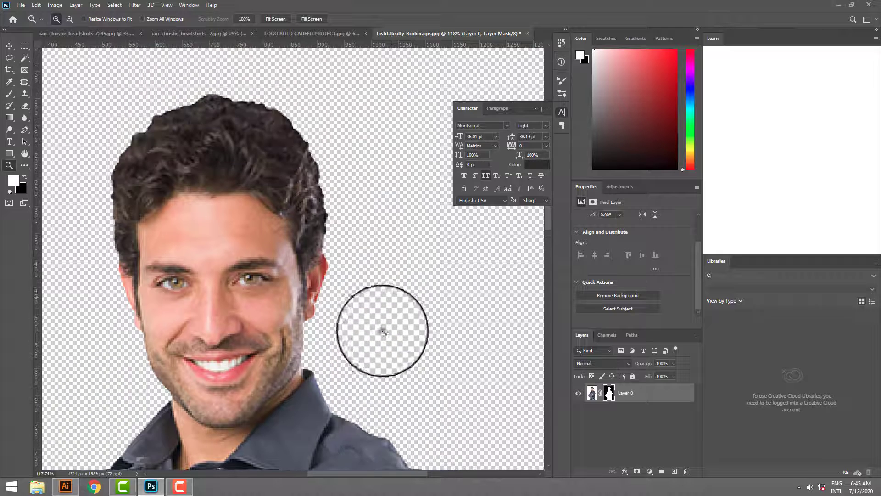
scroll(234, 302, "down", 3)
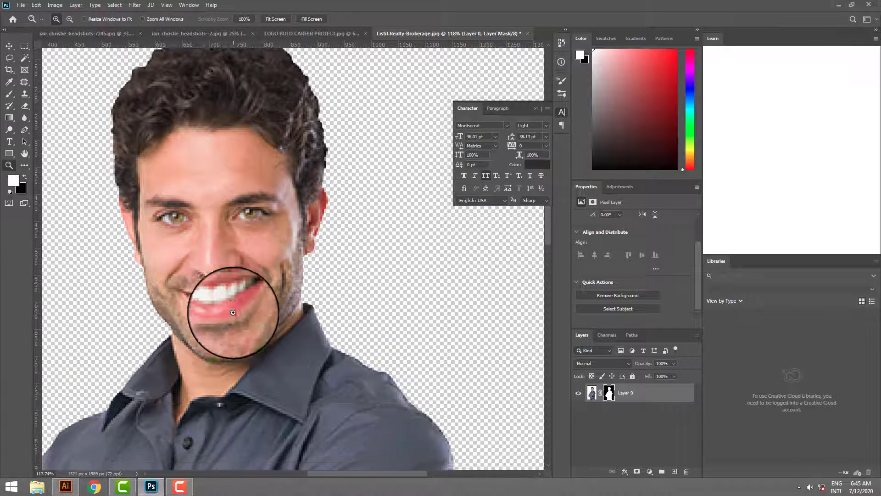
Unlock the layer of the dark-background headshot and remove its background with the Remove Background quick action
key("ctrl+Tab")
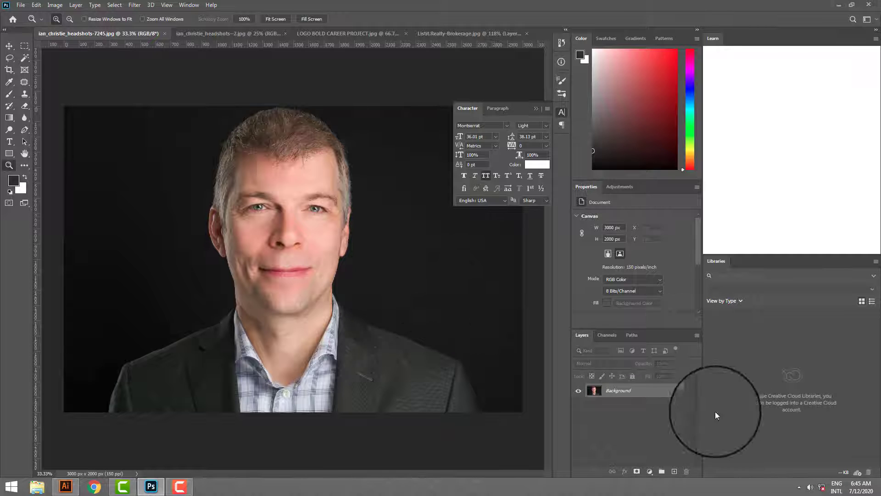
left_click(685, 390)
double_click(651, 390)
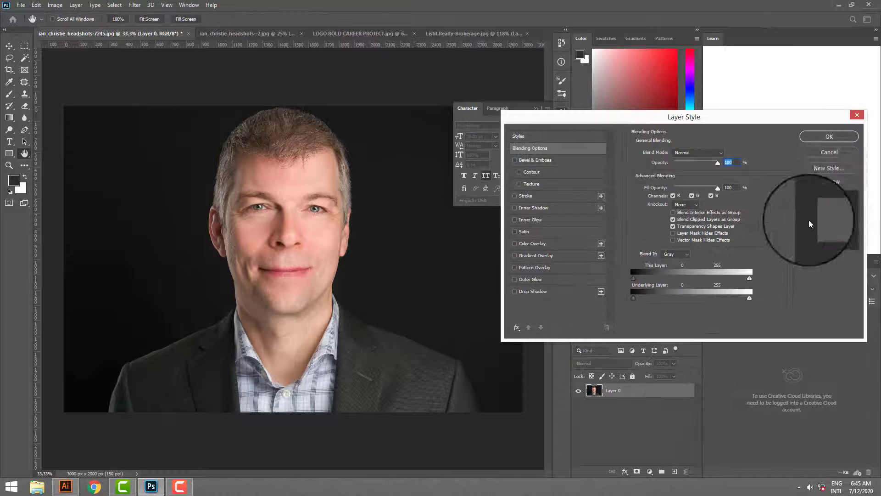
left_click(830, 152)
key("z")
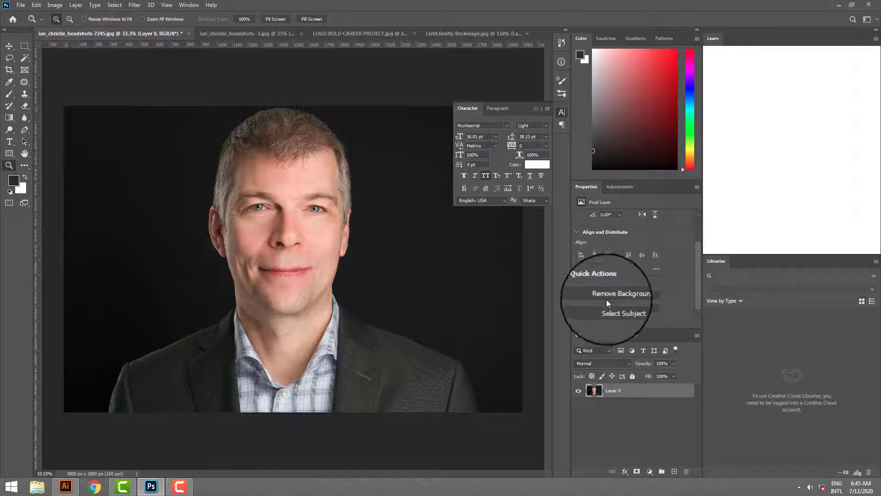
left_click(642, 296)
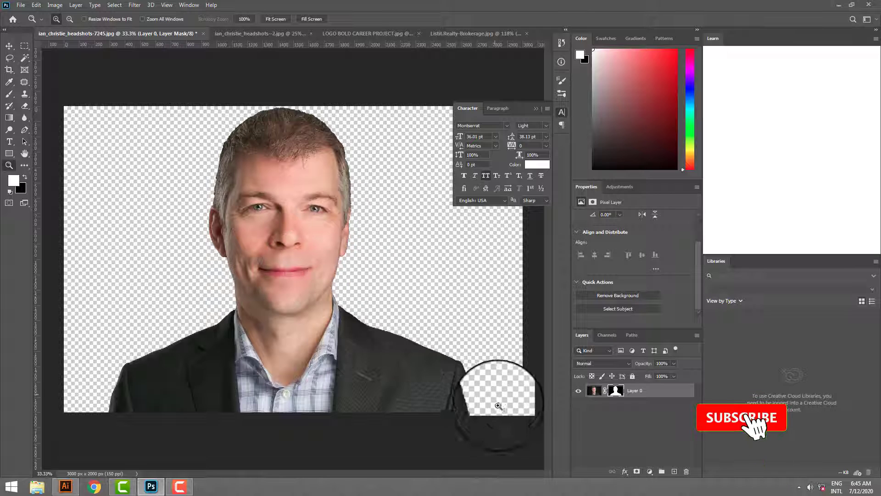
Open the headshot's layer mask in Select and Mask and examine the cutout edges along the shoulder, jaw, ear and hair
double_click(618, 394)
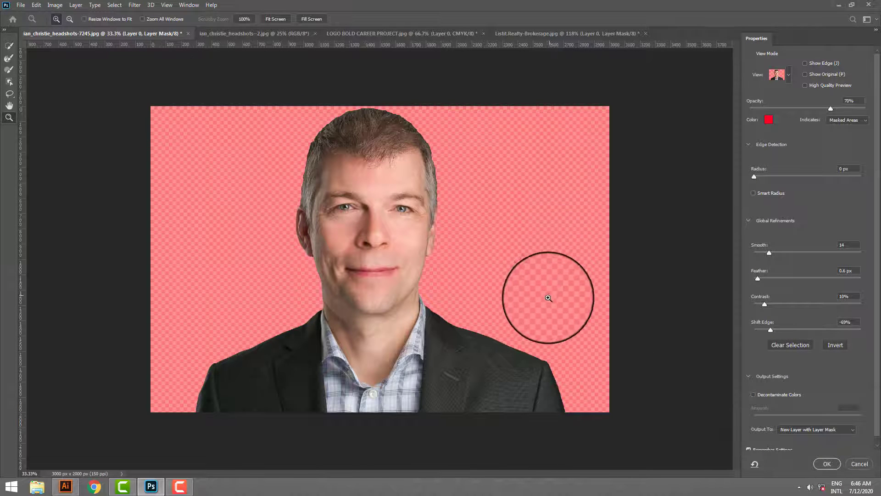
left_click_drag(385, 254, 536, 344)
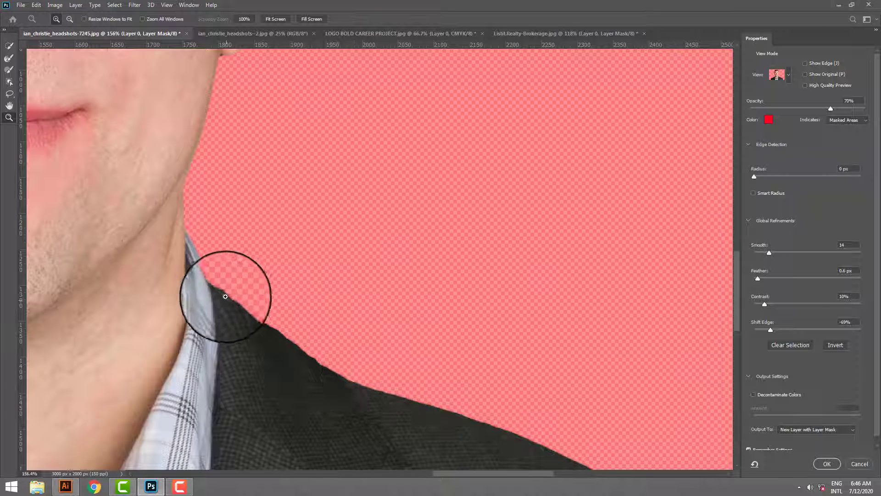
scroll(232, 291, "up", 4)
scroll(235, 298, "up", 12)
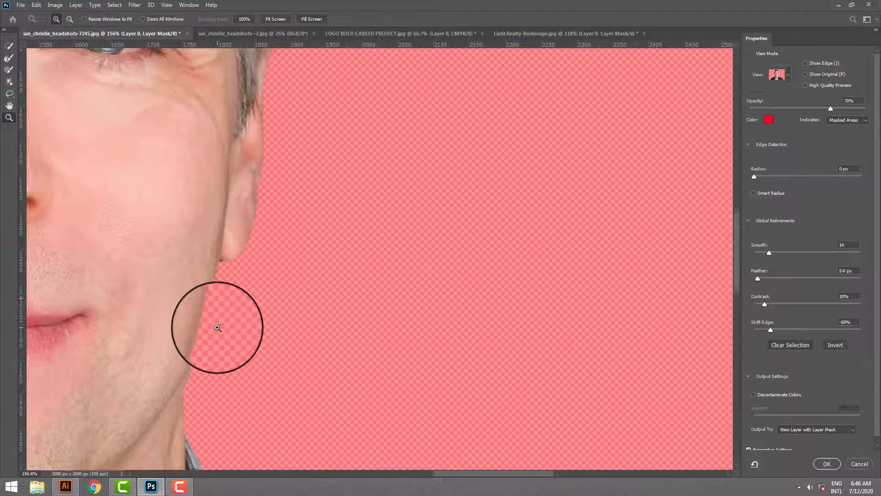
scroll(217, 327, "up", 5)
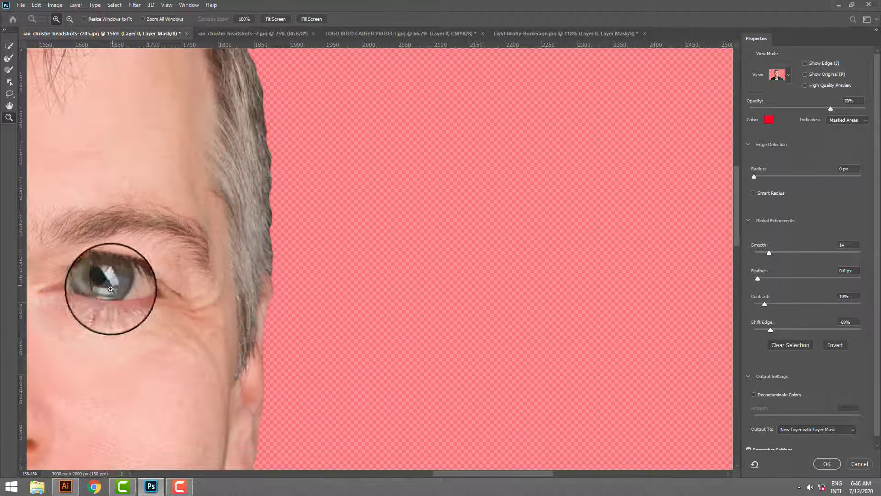
right_click(217, 320)
left_click(236, 361)
right_click(330, 344)
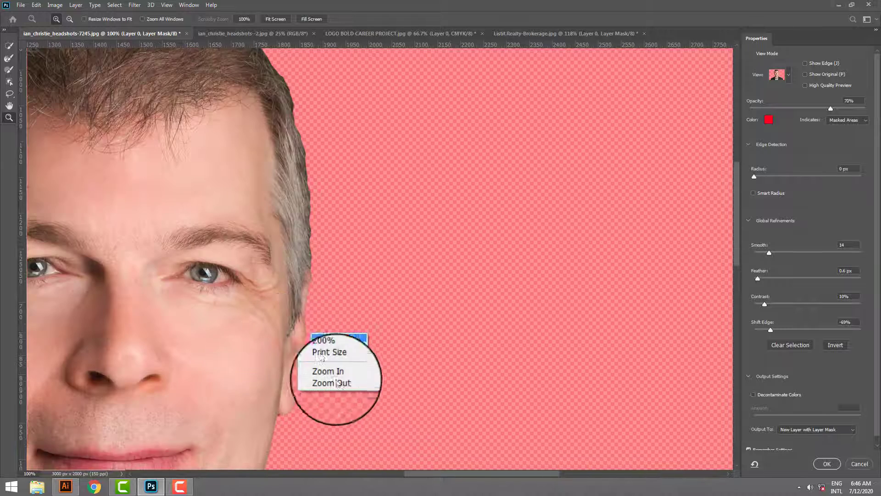
left_click(338, 380)
scroll(268, 373, "down", 3)
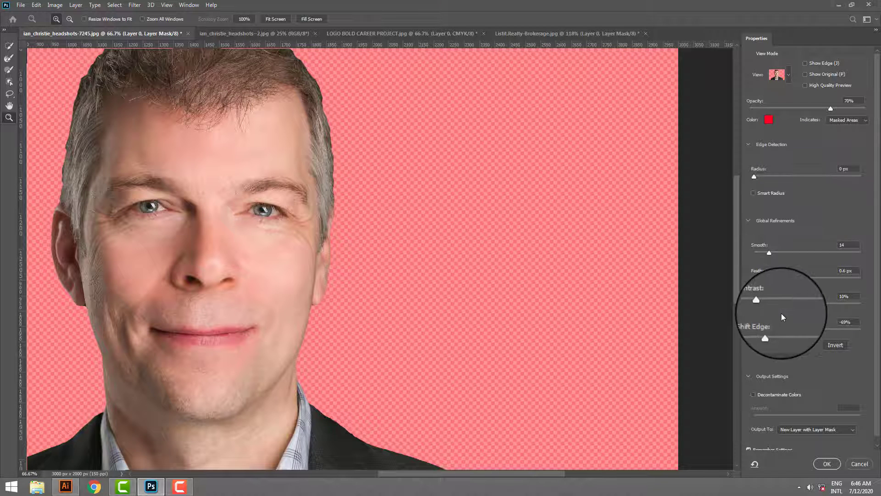
right_click(456, 281)
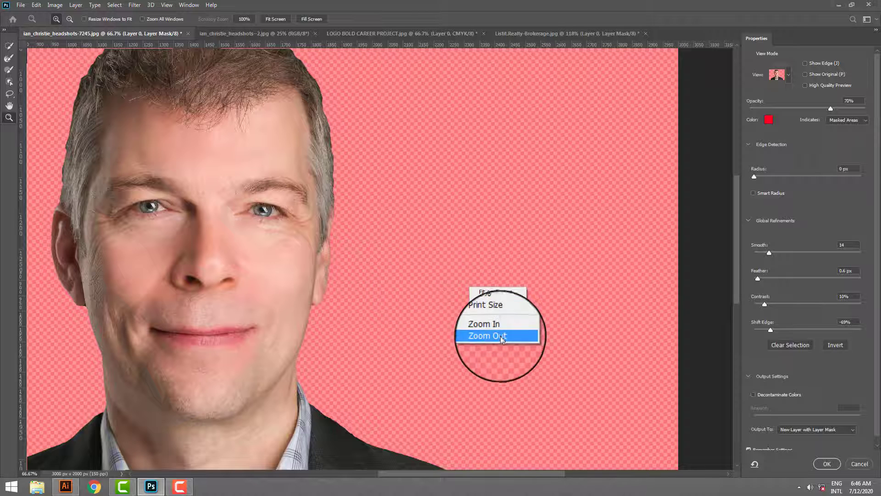
left_click(500, 336)
right_click(408, 292)
left_click(432, 338)
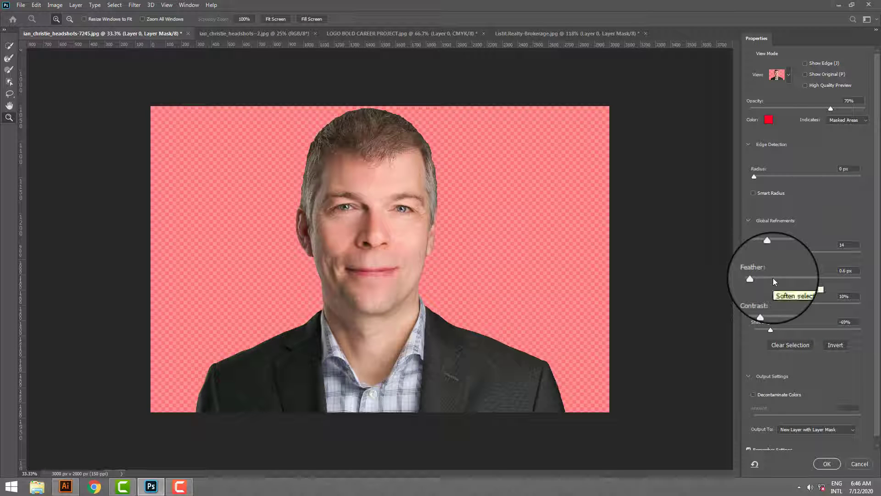
Refine the headshot's mask edge with Smooth 21, Feather 1.4 px and Contrast 14%
left_click(843, 271)
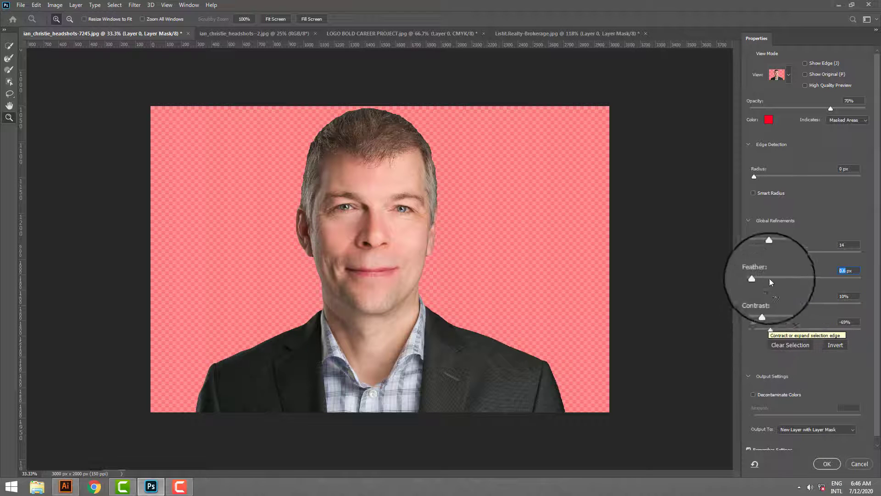
mouse_move(769, 252)
left_mouse_down()
mouse_move(761, 252)
mouse_move(780, 251)
left_mouse_up()
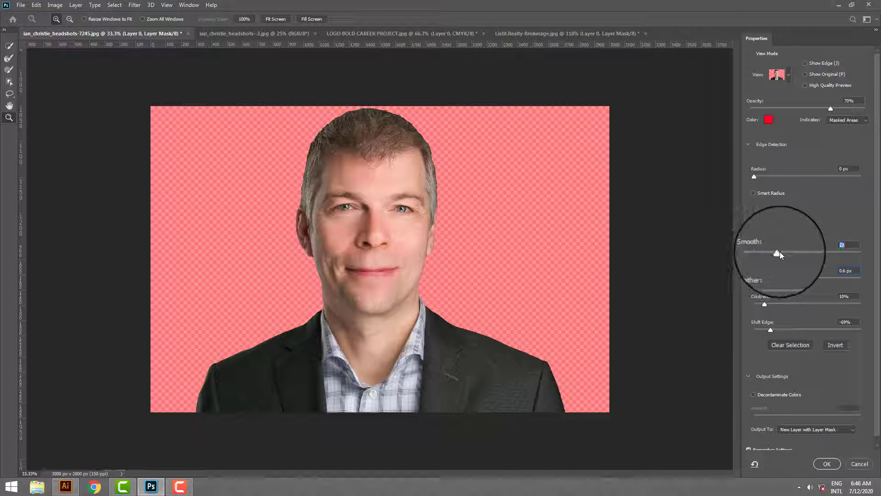
left_click_drag(749, 280, 764, 277)
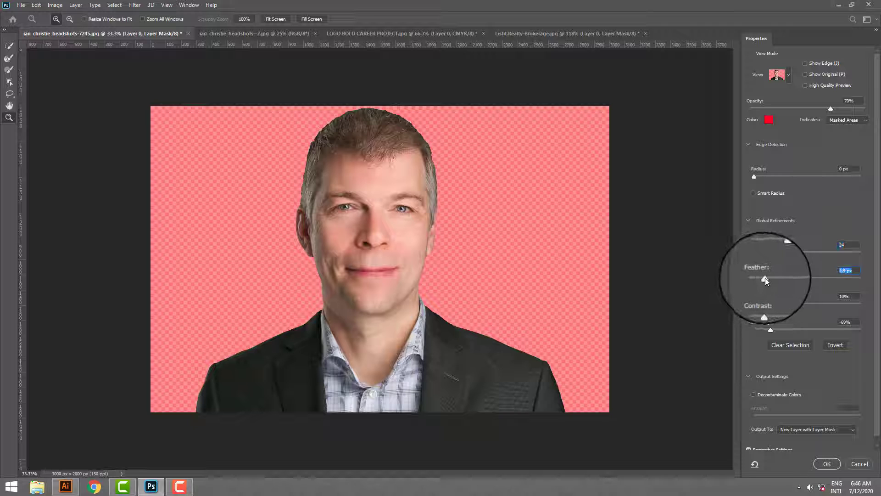
left_click_drag(765, 308, 769, 304)
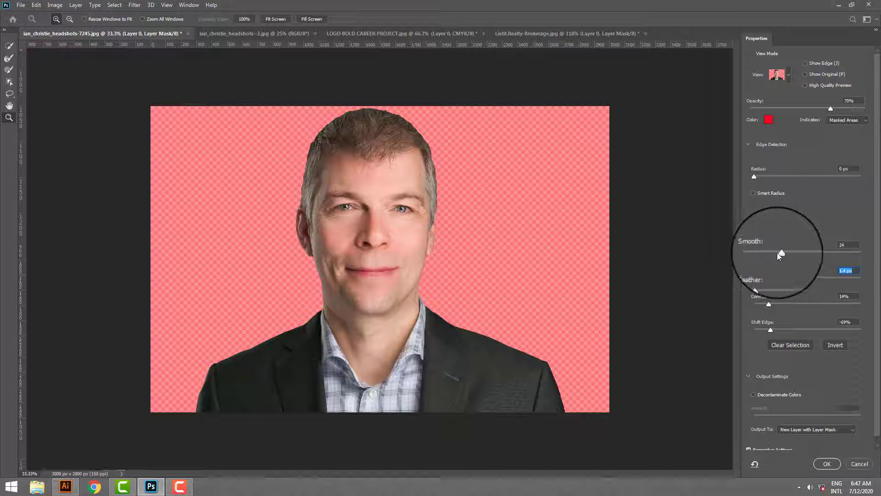
left_click_drag(778, 252, 773, 253)
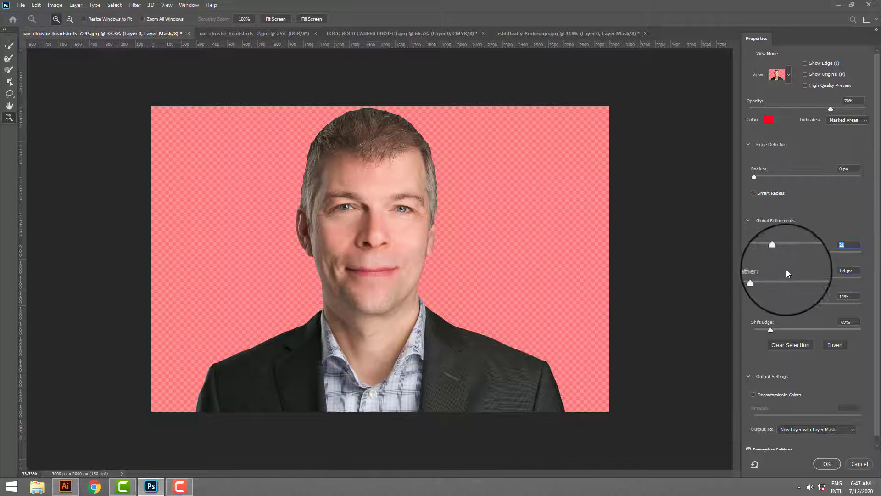
left_click(776, 254)
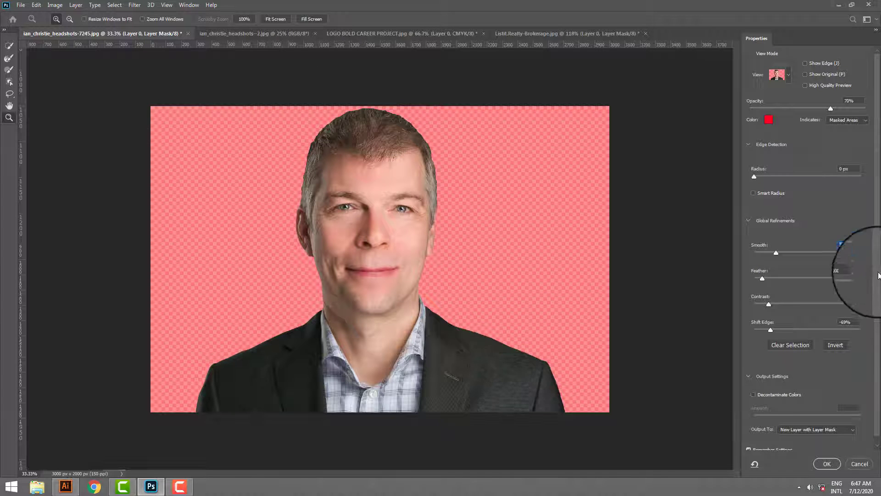
Choose New Layer with Layer Mask as the output for the refined mask
scroll(878, 275, "down", 1)
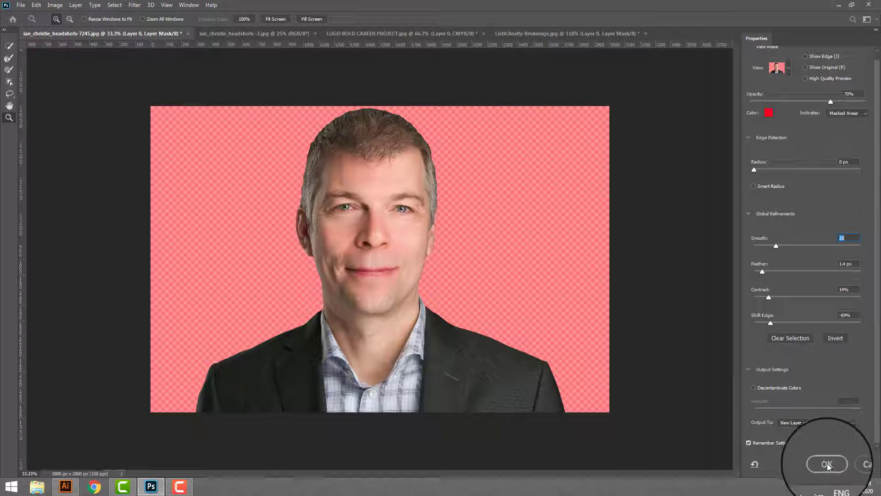
left_click(817, 423)
left_click(825, 441)
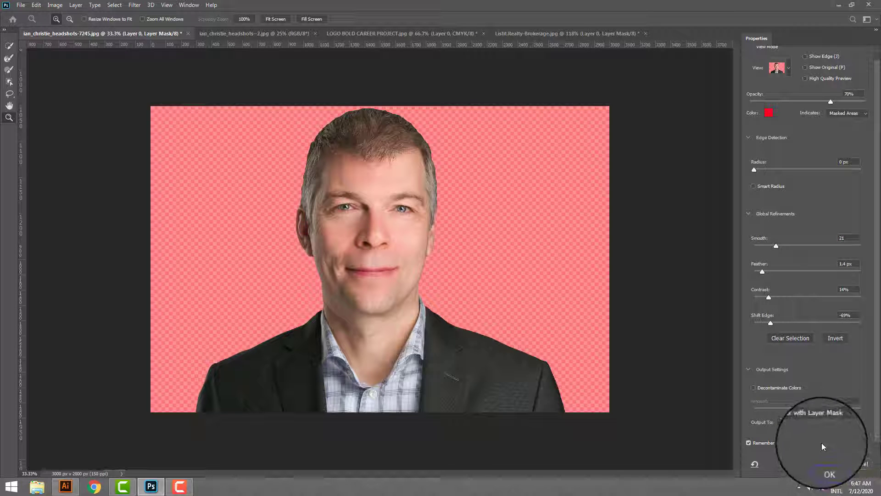
Apply the Select and Mask refinement, outputting the headshot to a new layer with a layer mask
left_click(825, 465)
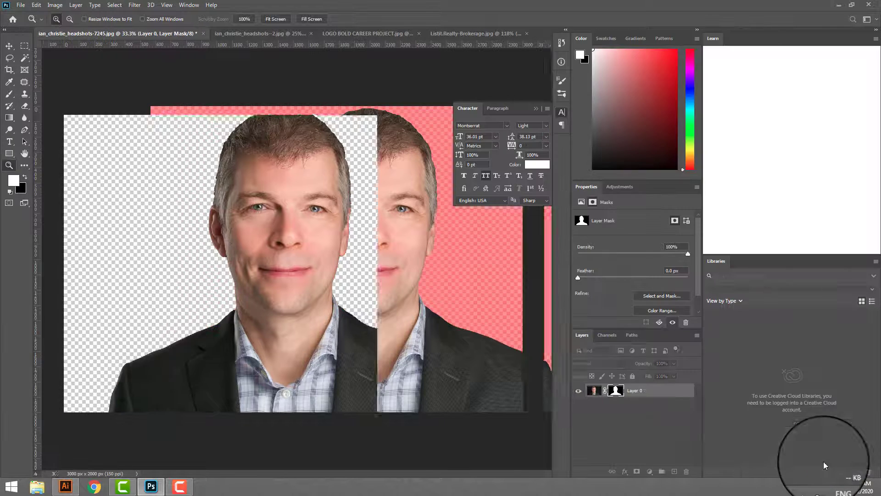
Examine the refined cutout edge along the headshot's jaw, collar and shoulder up close, and return to the full portrait
left_click_drag(276, 226, 482, 354)
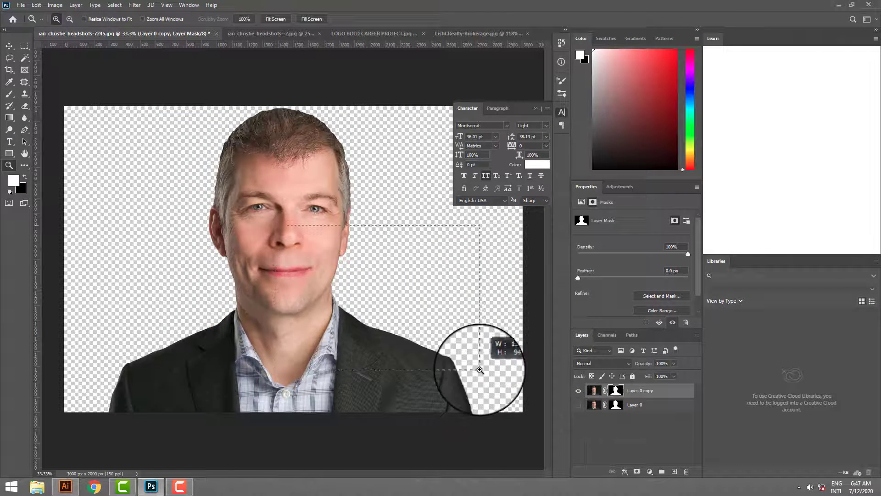
left_click_drag(99, 144, 290, 316)
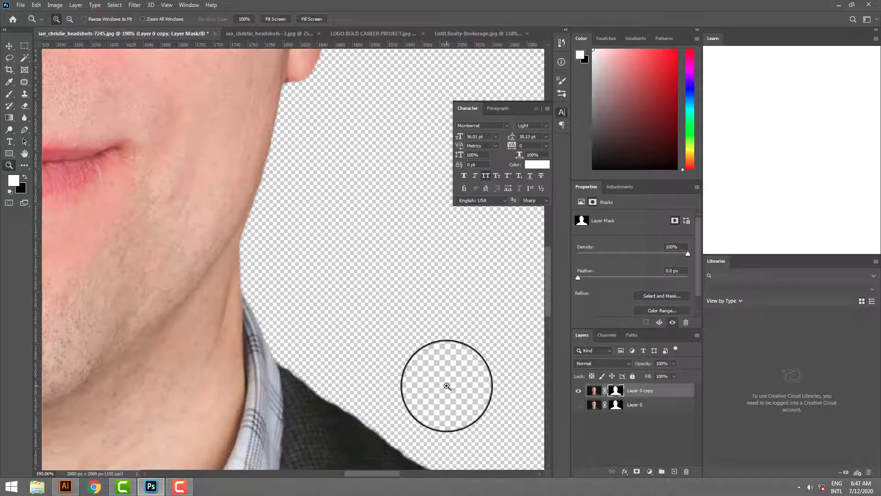
right_click(338, 294)
key("Escape")
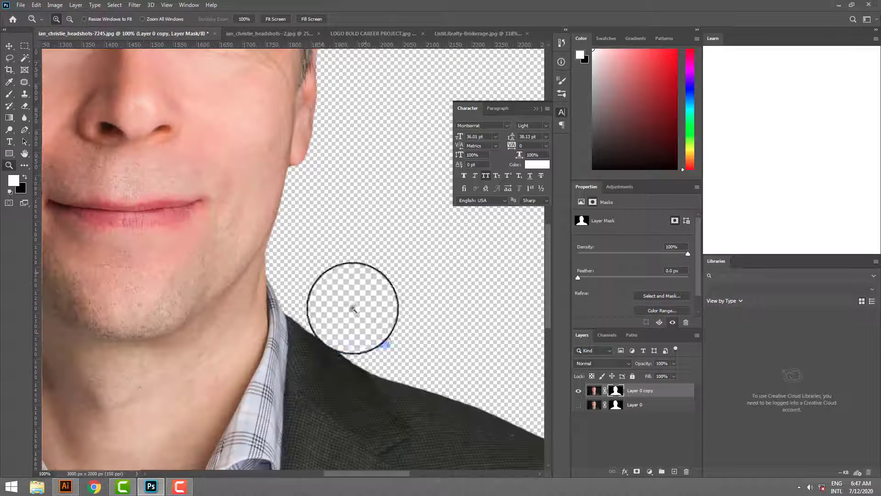
right_click(317, 270)
left_click(351, 321)
right_click(340, 278)
left_click(371, 329)
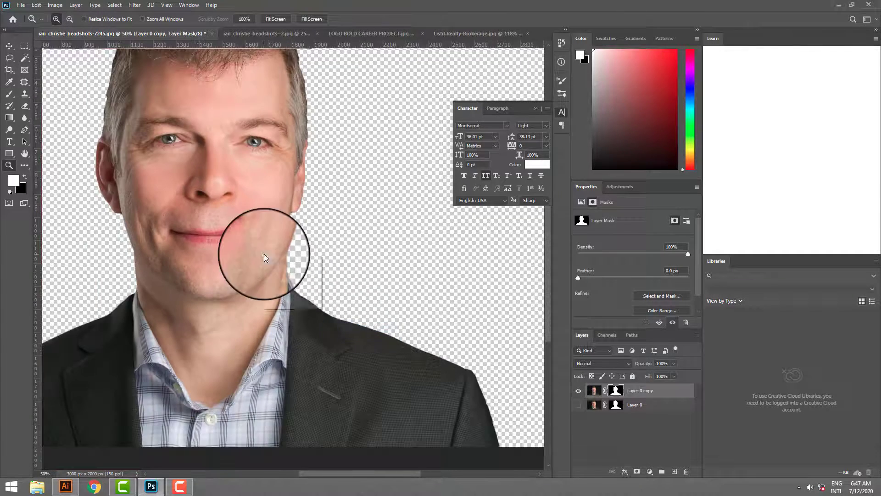
right_click(265, 255)
left_click(275, 305)
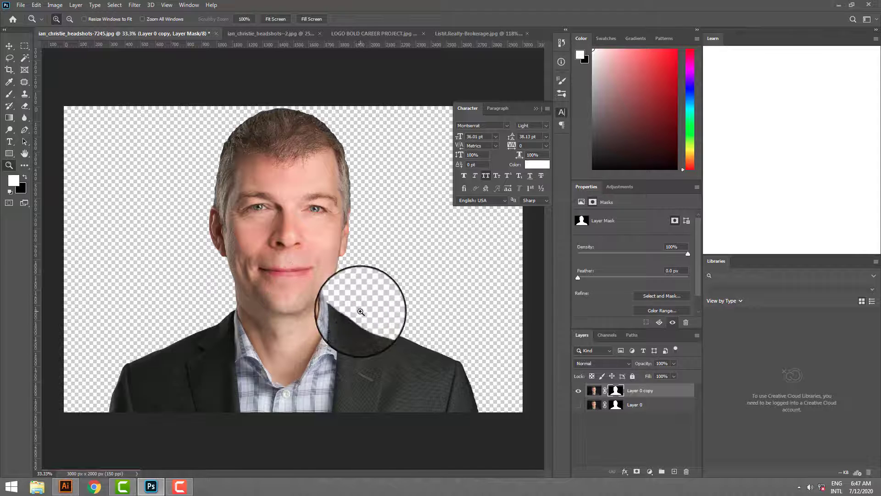